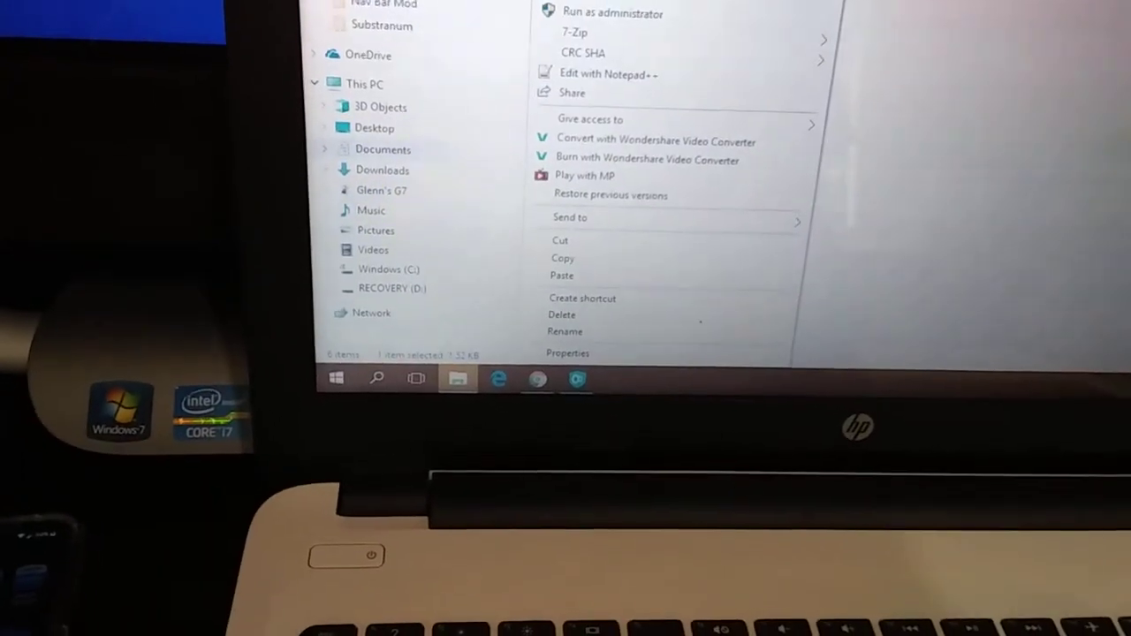
- Run start_andromeda.bat as administrator from its right-click menu
{"action": "left_click", "coordinate": [565, 5]}
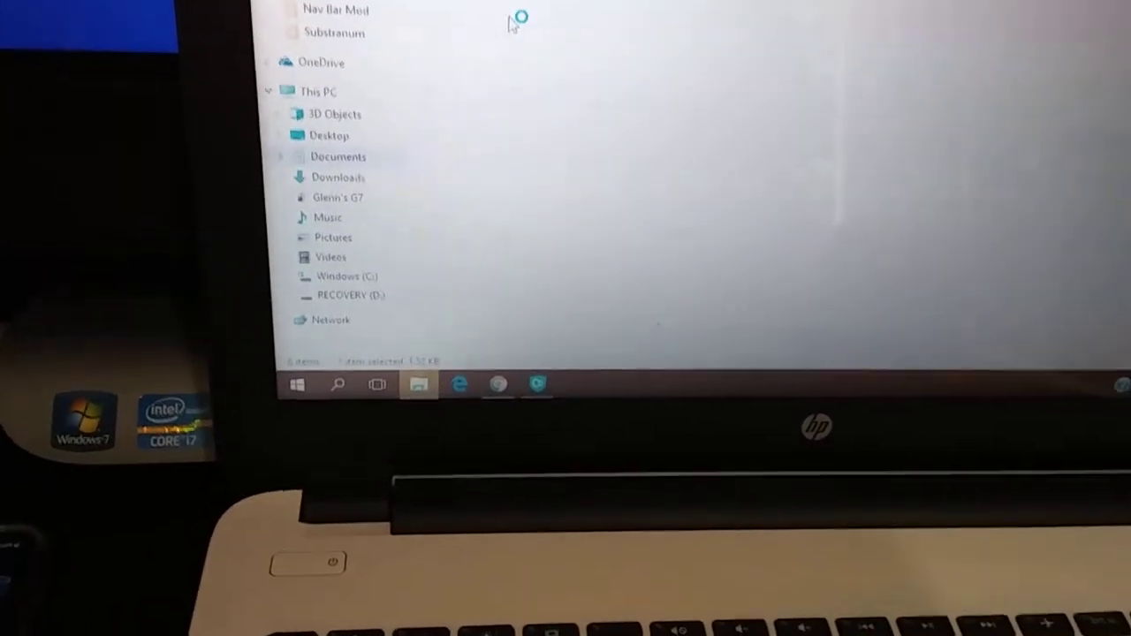